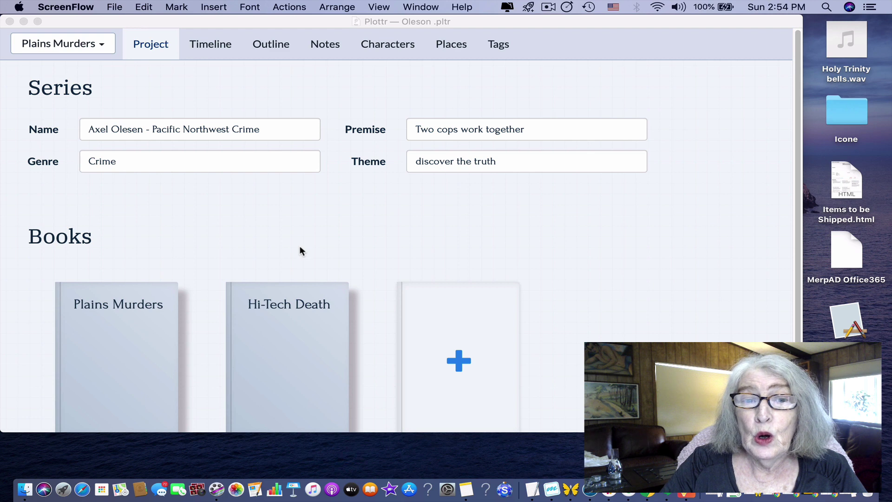
# Step: Scroll the project page to show the series fields and the Plains Murders and Hi-Tech Death books
pyautogui.scroll(-1, 300, 247)
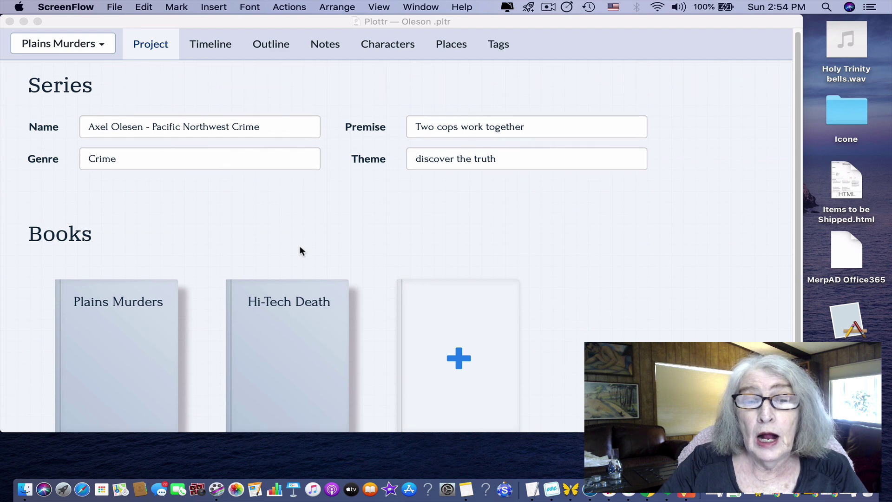
# Step: Review and save the Plains Murders book details, then switch to that book's timeline
pyautogui.click(111, 334)
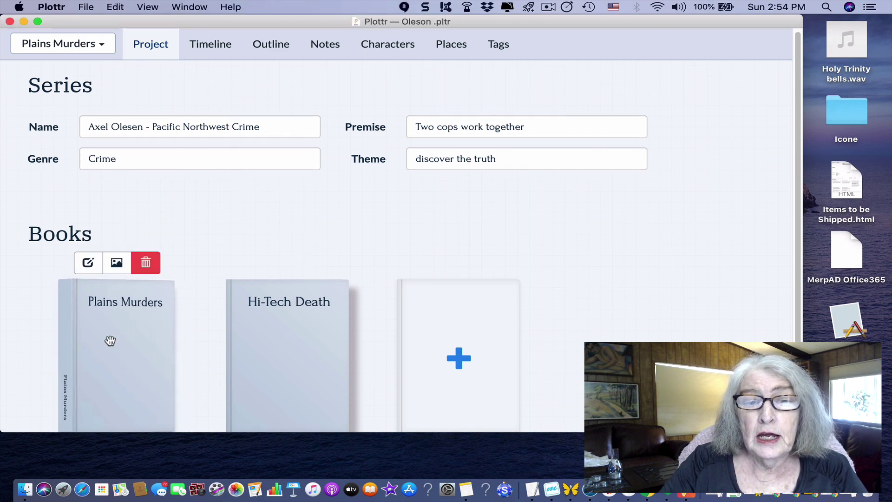
pyautogui.doubleClick(110, 341)
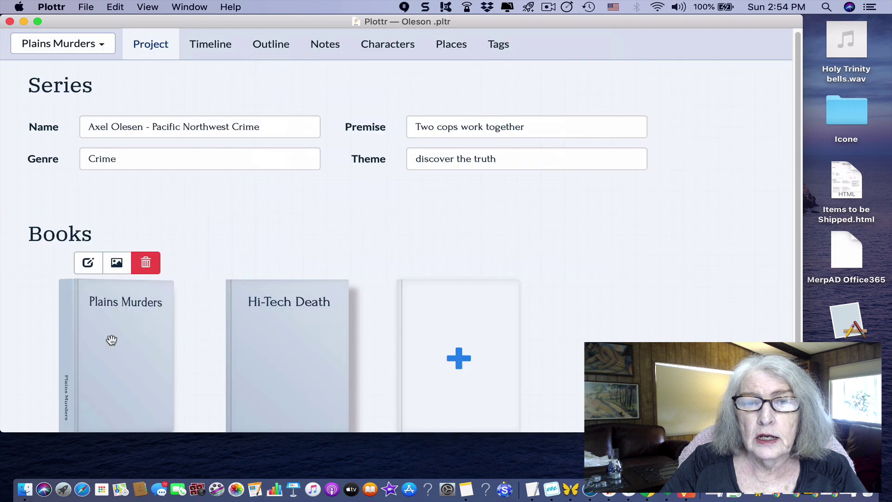
pyautogui.click(111, 339)
pyautogui.click(231, 245)
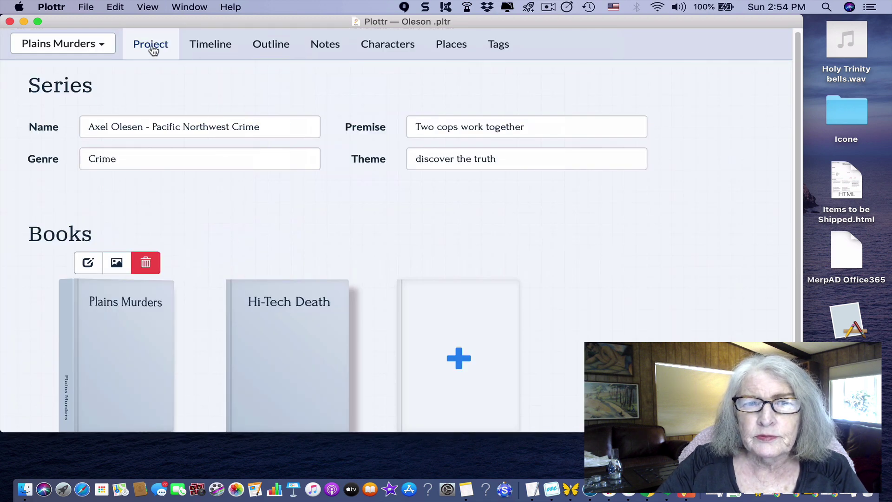
pyautogui.click(89, 53)
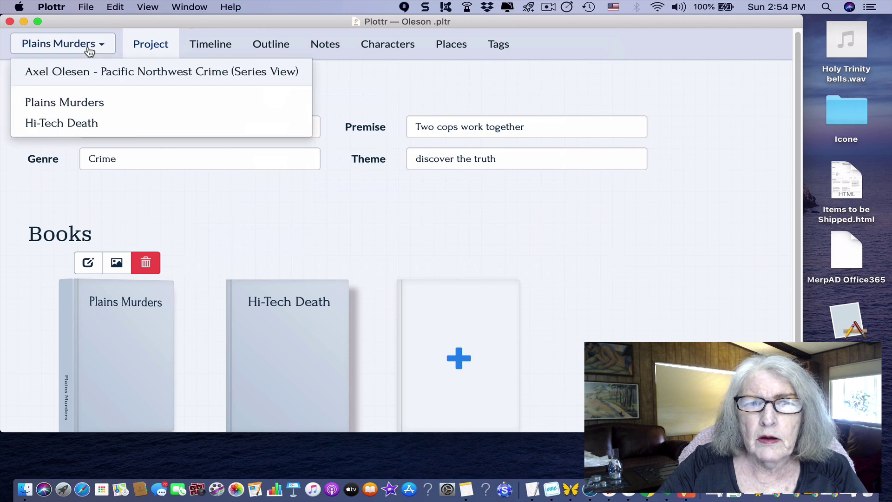
pyautogui.click(73, 103)
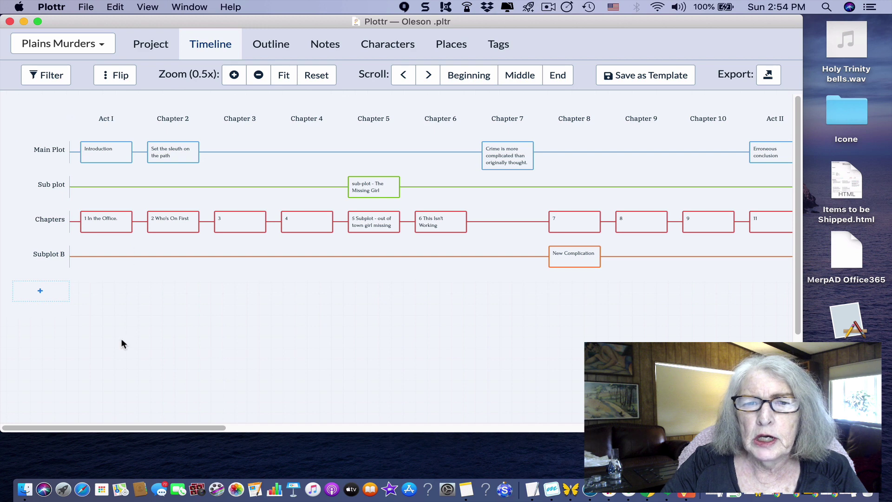
pyautogui.scroll(-1, 143, 389)
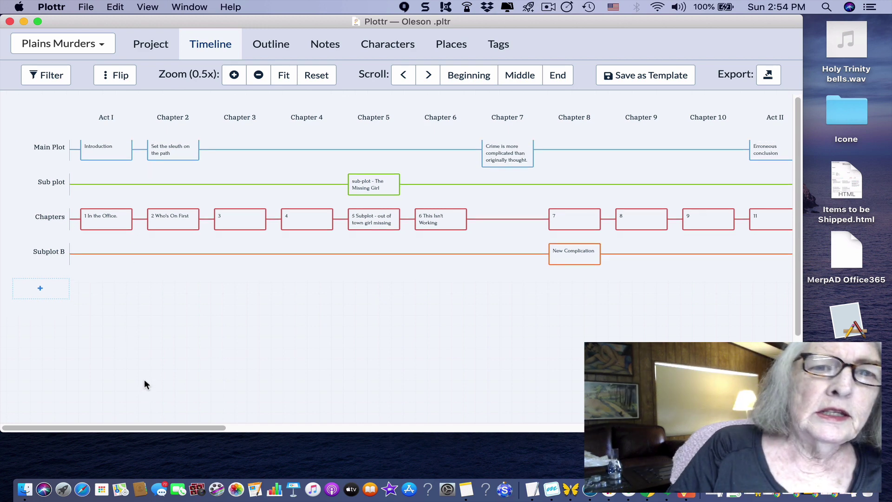
pyautogui.scroll(-3, 145, 385)
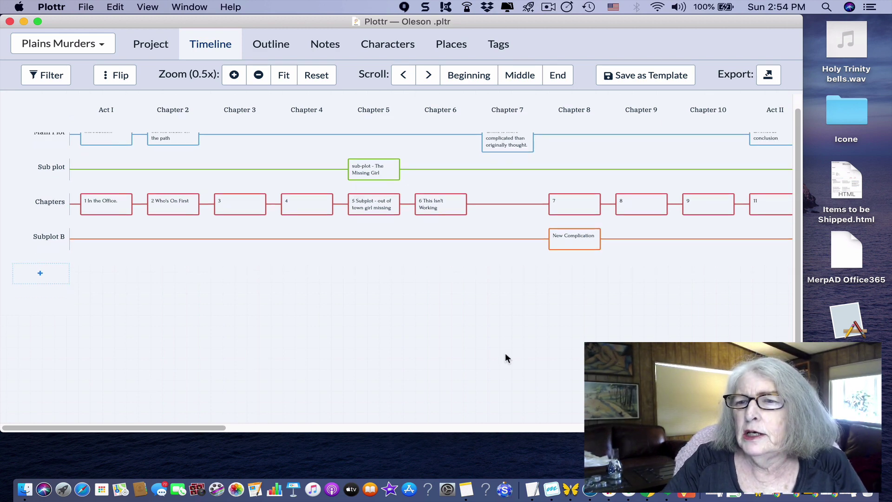
pyautogui.scroll(2, 772, 283)
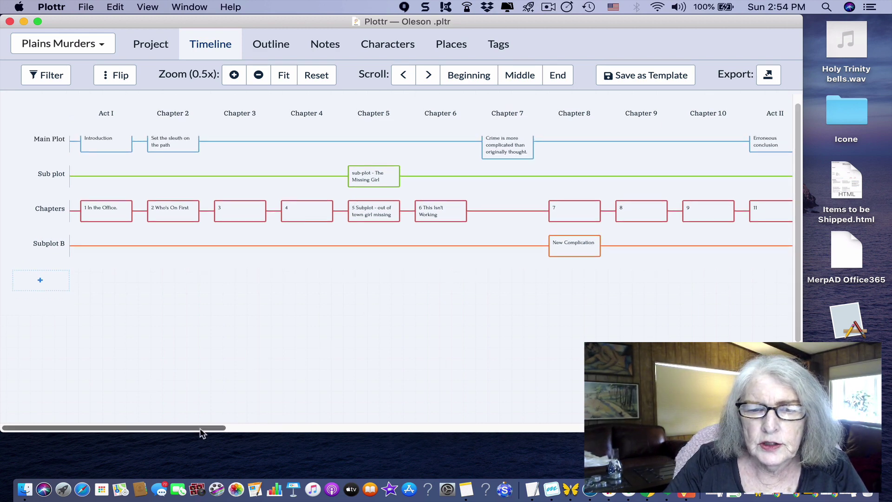
pyautogui.moveTo(200, 427); pyautogui.dragTo(795, 450)
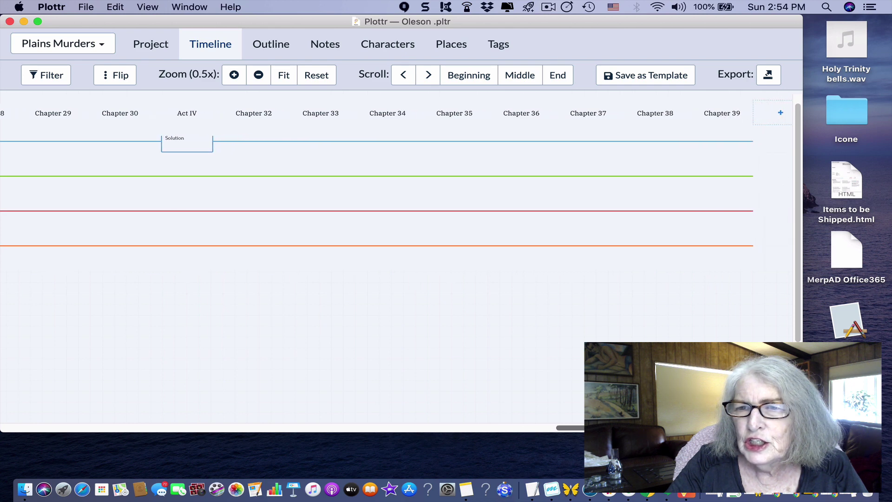
pyautogui.moveTo(753, 423); pyautogui.dragTo(175, 412)
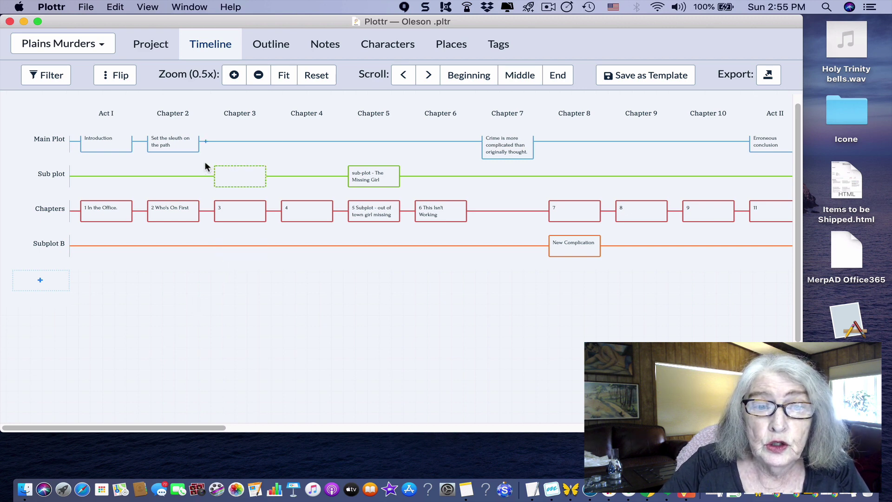
pyautogui.moveTo(123, 211)
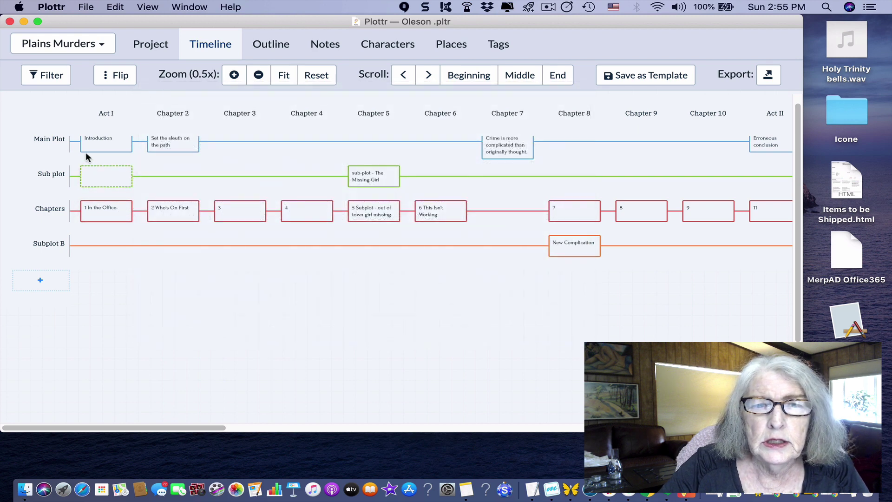
pyautogui.moveTo(88, 145)
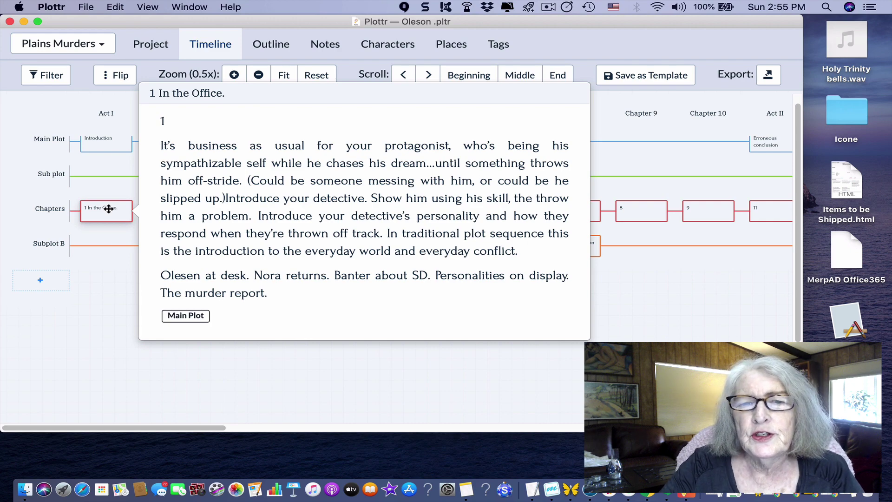
pyautogui.moveTo(165, 205)
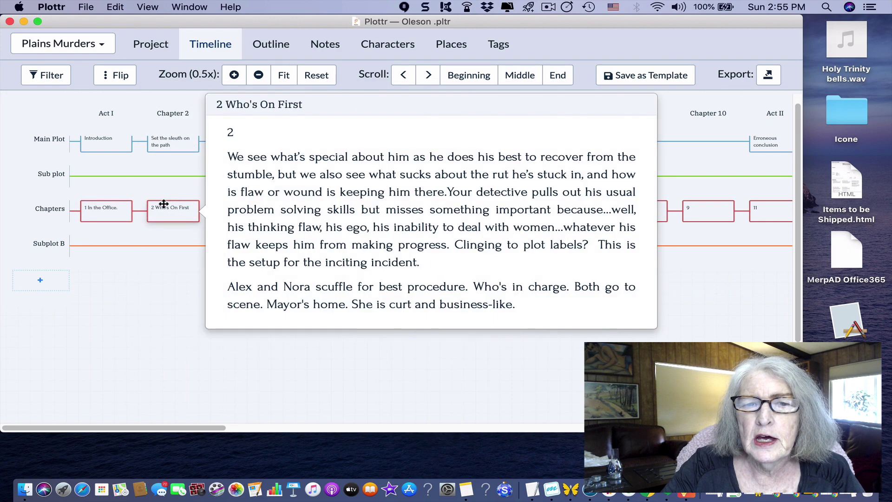
pyautogui.moveTo(242, 206)
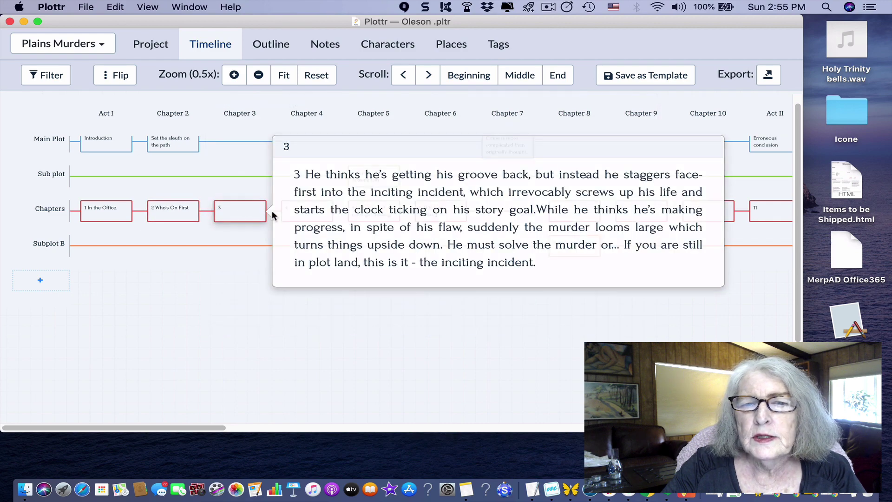
pyautogui.moveTo(301, 209)
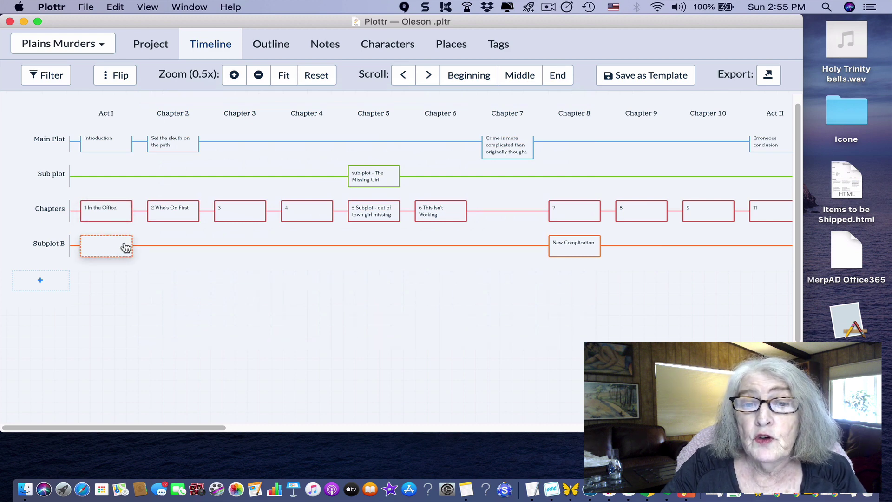
# Step: Open the Swedes in Portland note from the project's notes
pyautogui.click(333, 48)
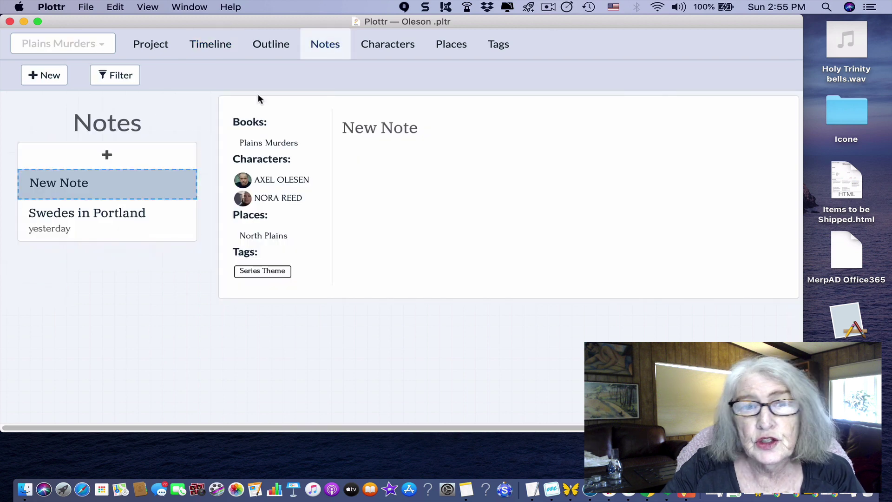
pyautogui.click(102, 221)
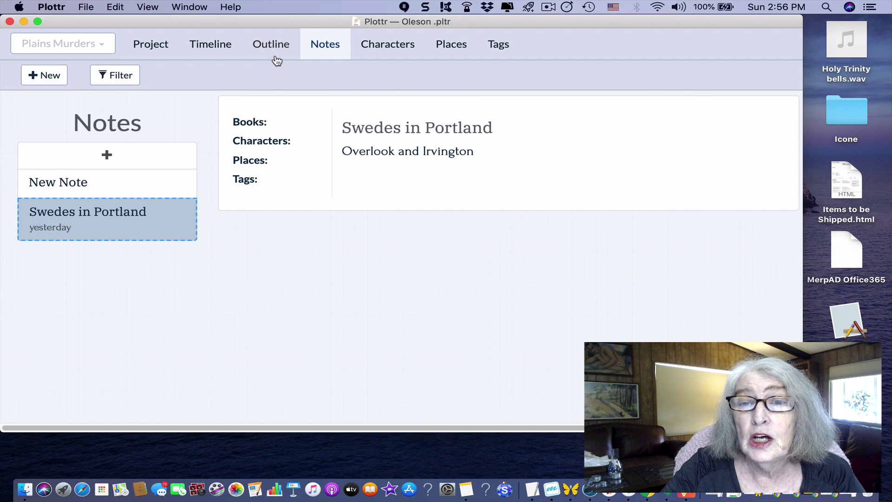
pyautogui.click(386, 51)
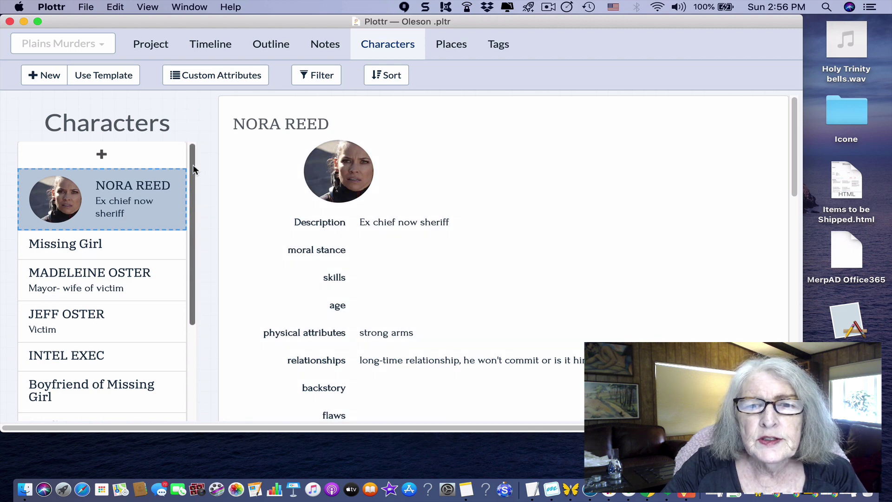
# Step: Show the detective character's profile from the character list and view the custom attributes settings
pyautogui.scroll(-1, 192, 171)
pyautogui.moveTo(192, 169); pyautogui.dragTo(183, 291)
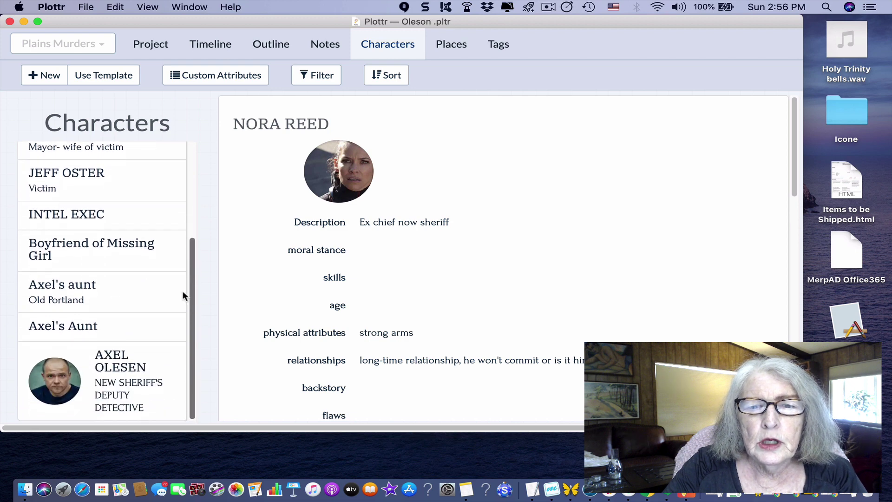
pyautogui.click(115, 371)
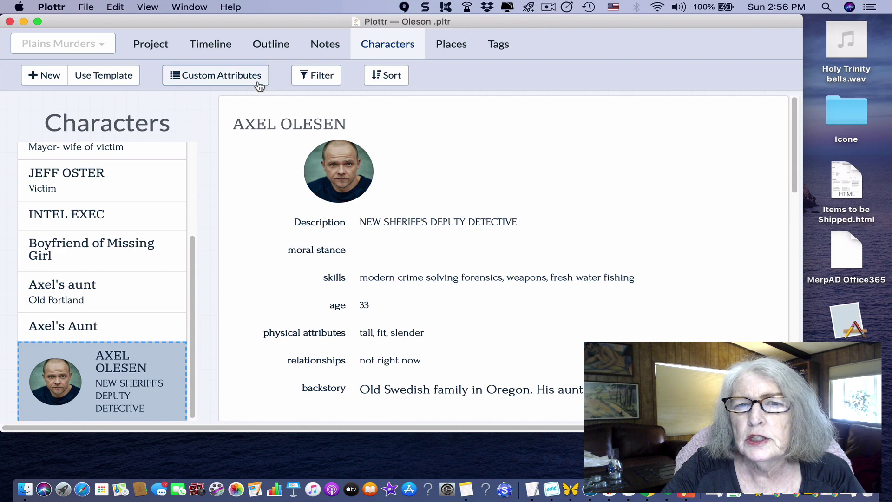
pyautogui.click(257, 82)
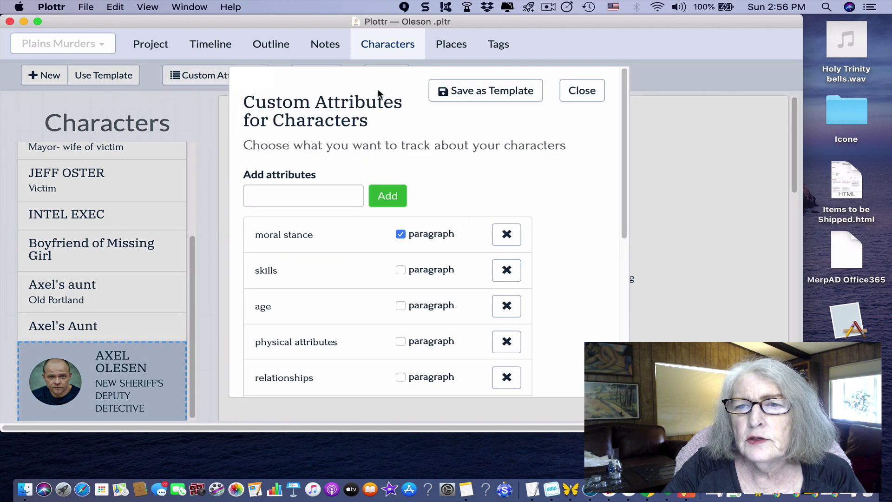
# Step: Close custom attributes and scroll to the profile's backstory, flaws and Protagonist story role
pyautogui.click(577, 98)
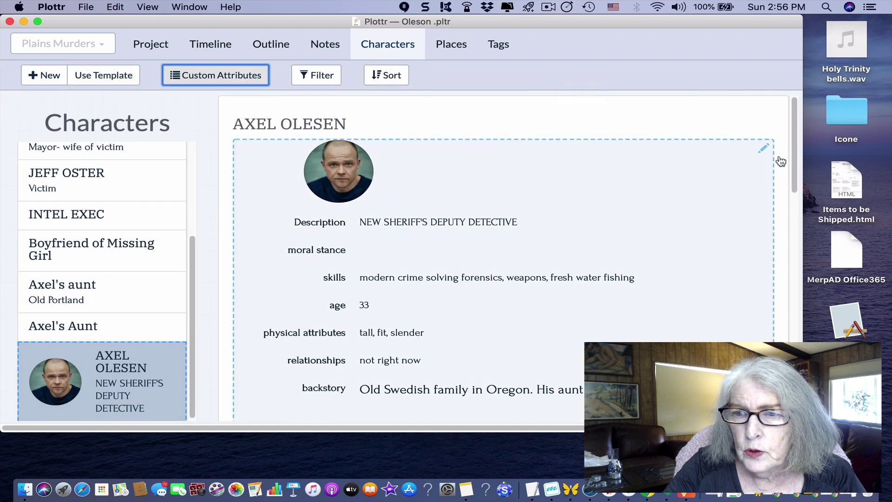
pyautogui.moveTo(793, 137); pyautogui.dragTo(763, 214)
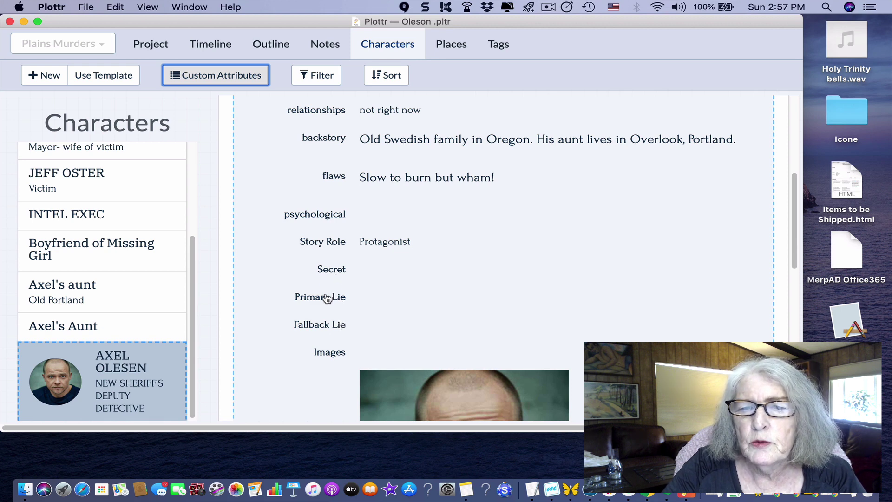
# Step: Put the detective's profile in edit mode and scroll through its notes, backstory, Story Role and images
pyautogui.click(422, 303)
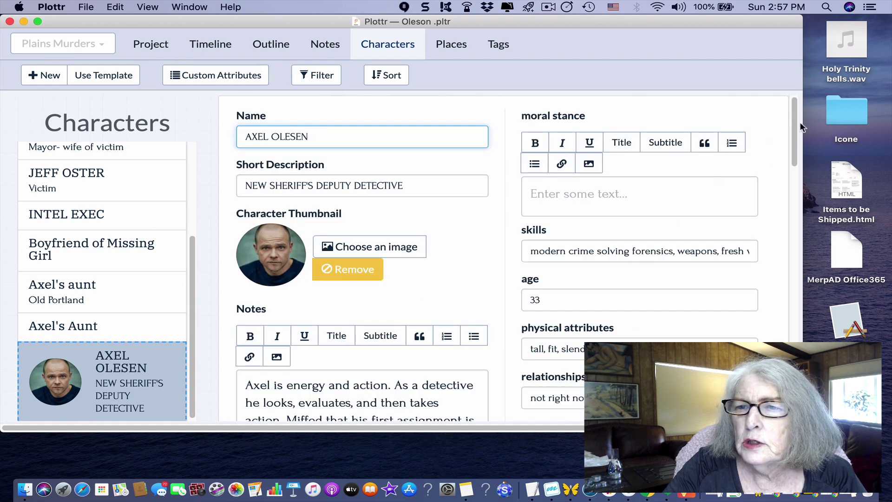
pyautogui.moveTo(797, 124); pyautogui.dragTo(780, 161)
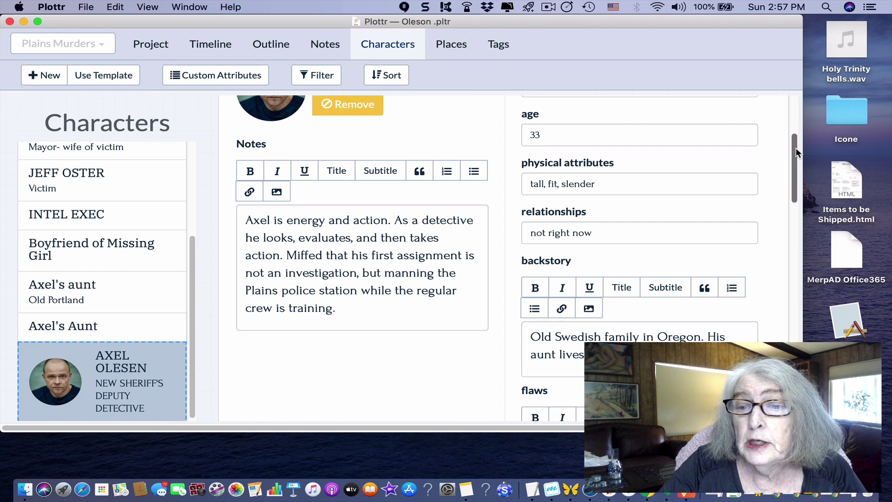
pyautogui.moveTo(796, 149)
pyautogui.mouseDown()
pyautogui.moveTo(789, 199)
pyautogui.moveTo(790, 164)
pyautogui.mouseUp()
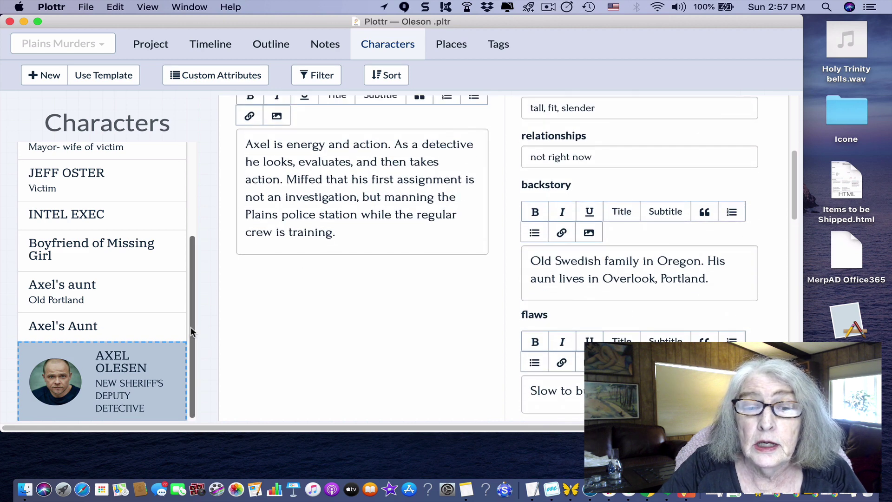
pyautogui.moveTo(793, 183); pyautogui.dragTo(790, 370)
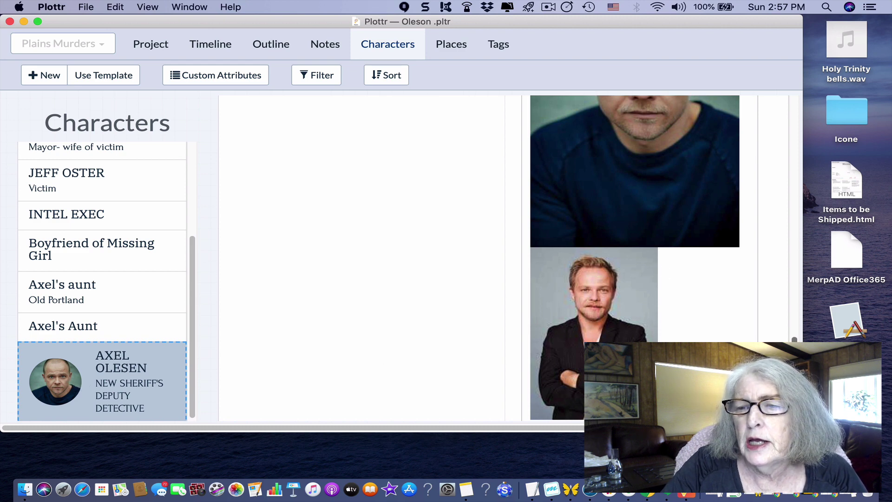
pyautogui.moveTo(795, 356); pyautogui.dragTo(813, 252)
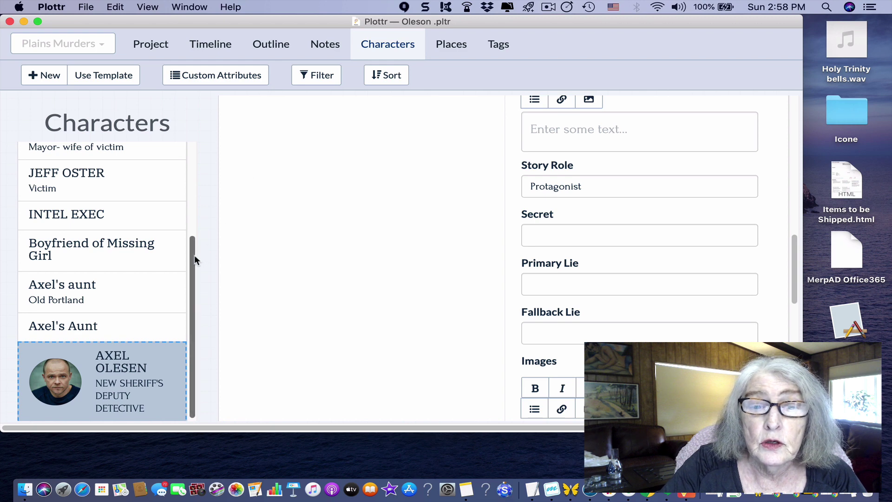
pyautogui.moveTo(194, 254); pyautogui.dragTo(192, 159)
# Step: Show the sheriff lead's profile and scroll through her 'Ex chief now sheriff' description, attributes and photos
pyautogui.click(111, 191)
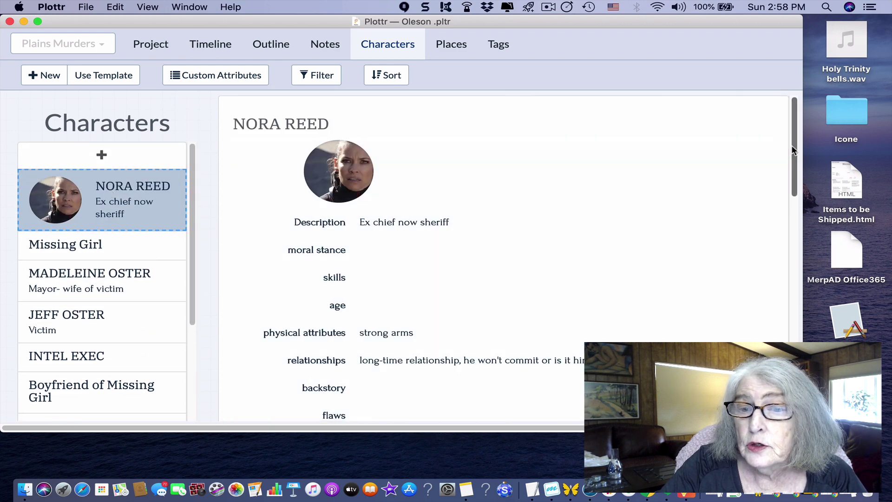
pyautogui.moveTo(795, 153); pyautogui.dragTo(786, 225)
pyautogui.scroll(-10, 787, 225)
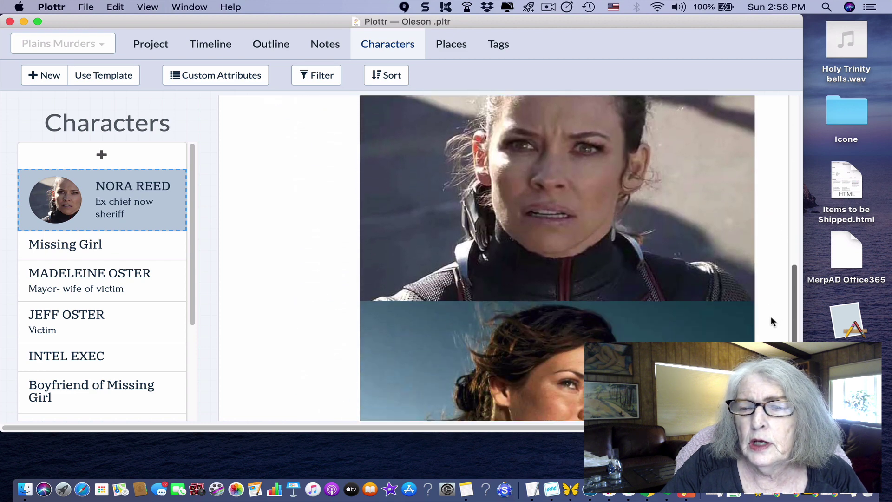
pyautogui.scroll(-1, 767, 334)
pyautogui.scroll(-3, 768, 334)
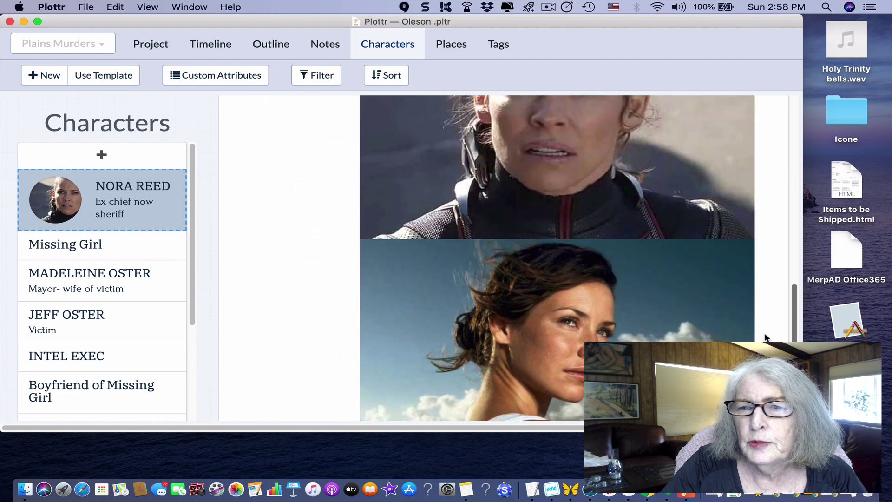
pyautogui.scroll(-6, 764, 340)
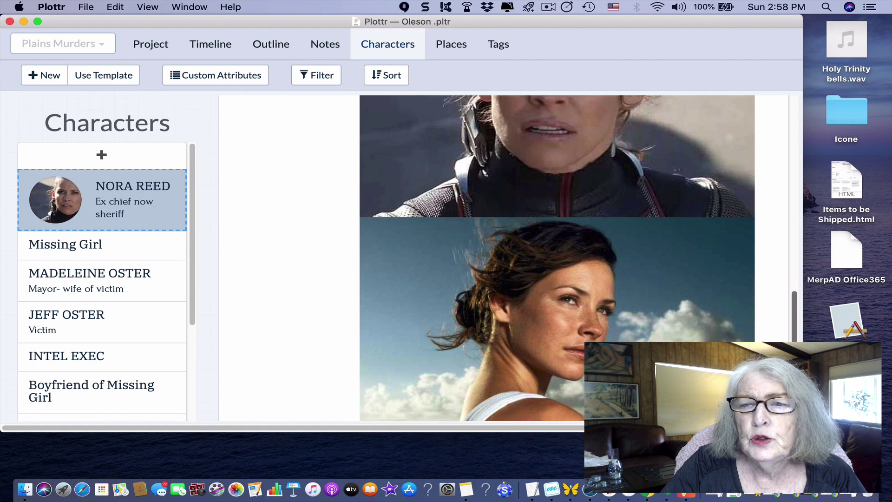
pyautogui.scroll(-3, 765, 341)
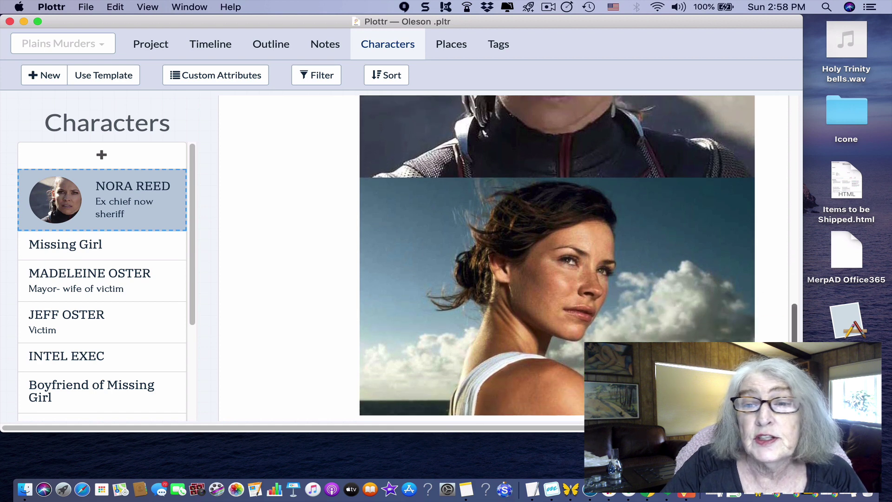
pyautogui.scroll(15, 769, 319)
pyautogui.scroll(3, 787, 158)
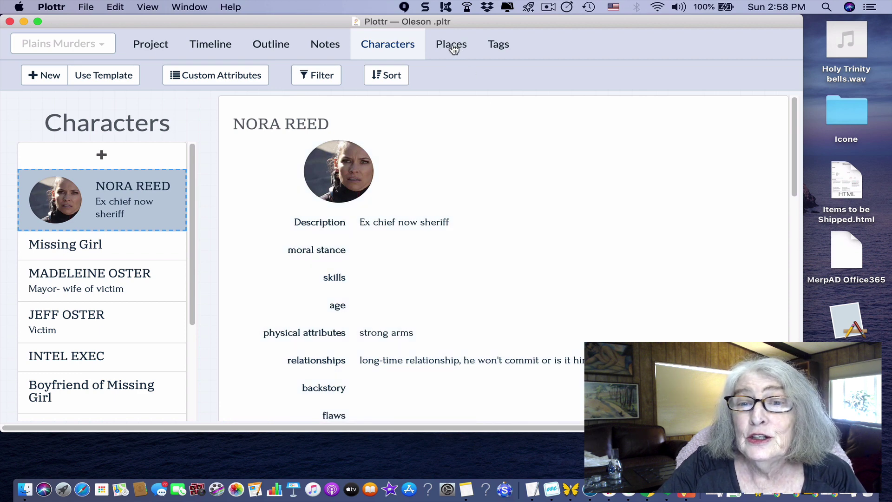
# Step: View the Places page, then the Tags page listing Main Plot, Sub-Plot and Series Theme
pyautogui.click(454, 49)
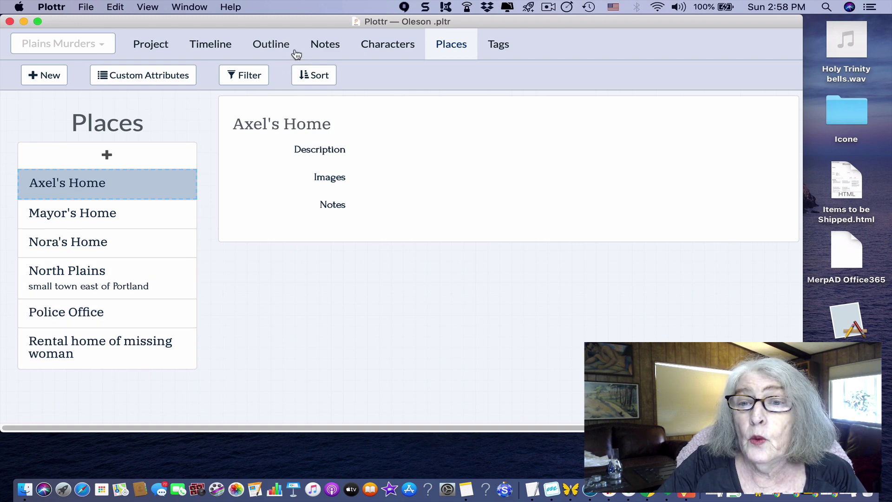
pyautogui.click(502, 49)
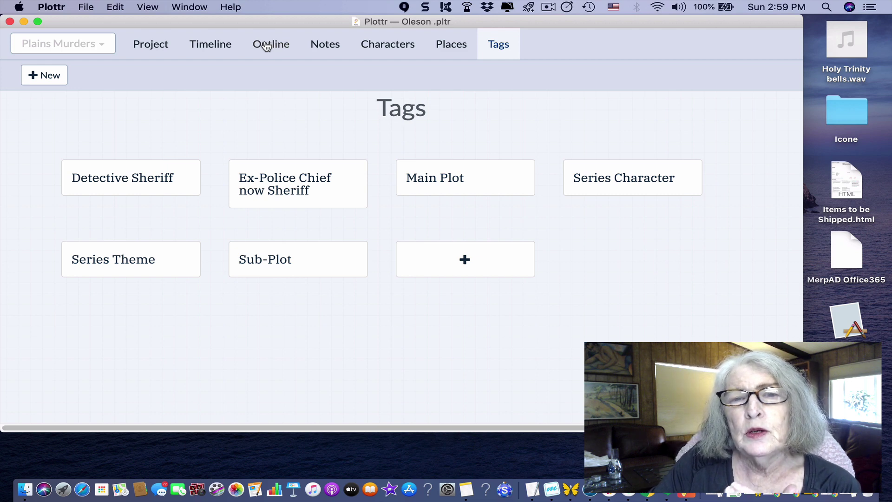
# Step: Bring up the chapter outline, scroll the chapter list and jump to Act I's Introduction card
pyautogui.click(267, 46)
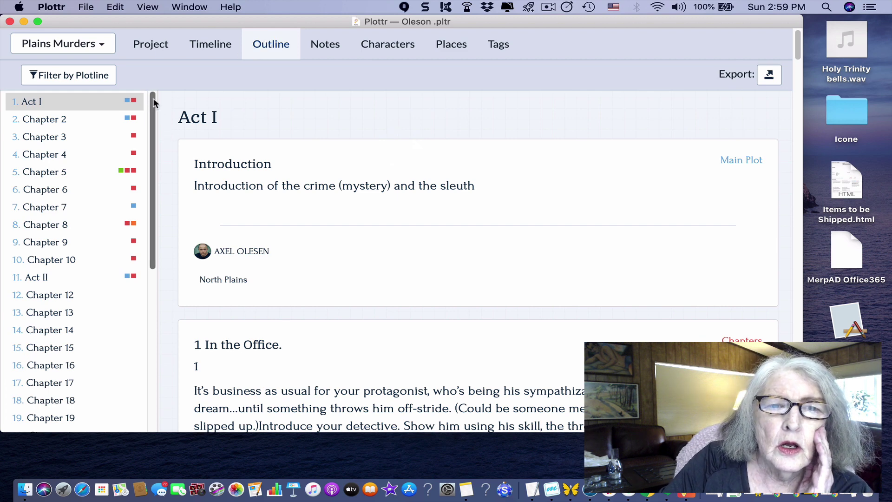
pyautogui.scroll(-2, 153, 112)
pyautogui.moveTo(153, 119); pyautogui.dragTo(134, 107)
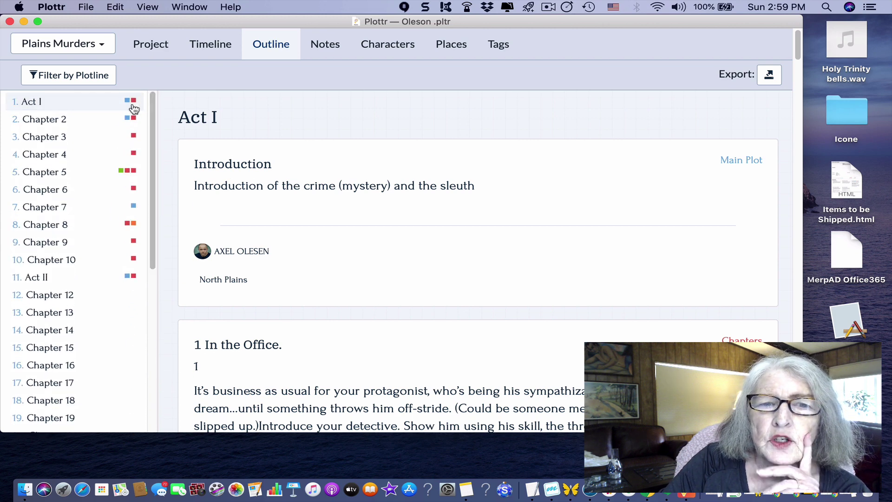
pyautogui.click(134, 108)
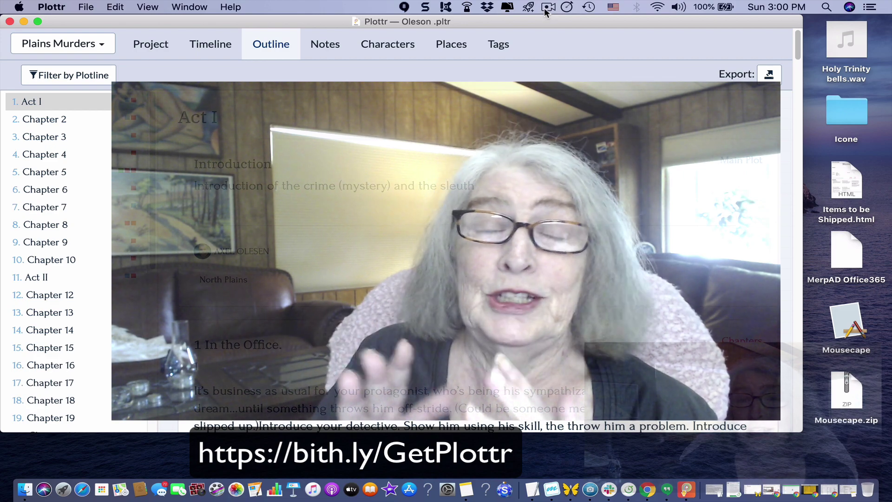
pyautogui.click(548, 7)
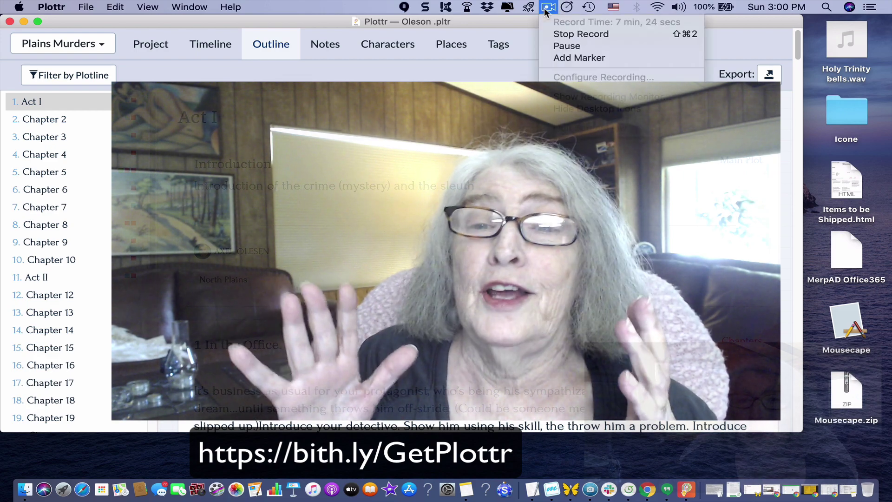
pyautogui.click(555, 34)
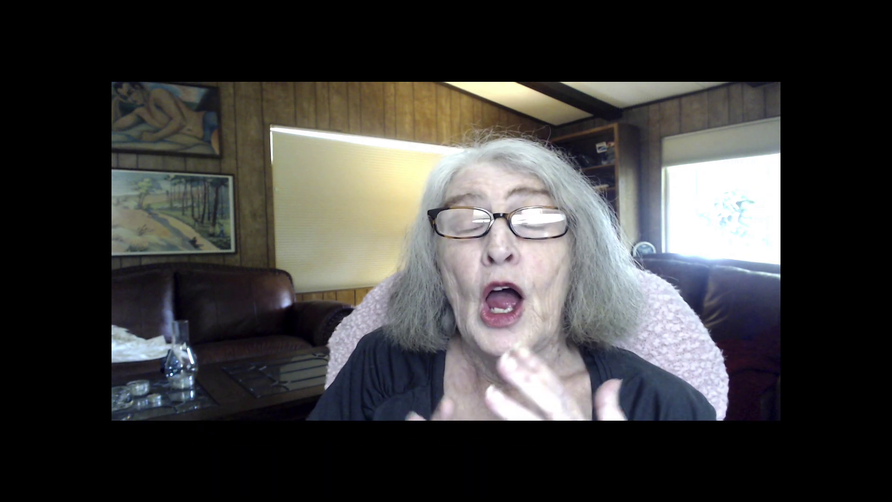